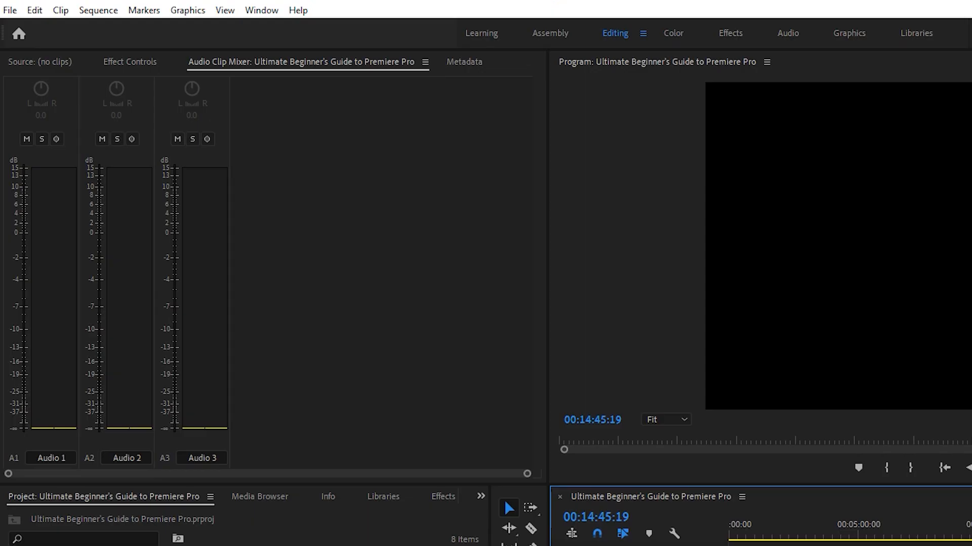
Open the media export settings for the sequence and choose H.264 as the format
click(10, 10)
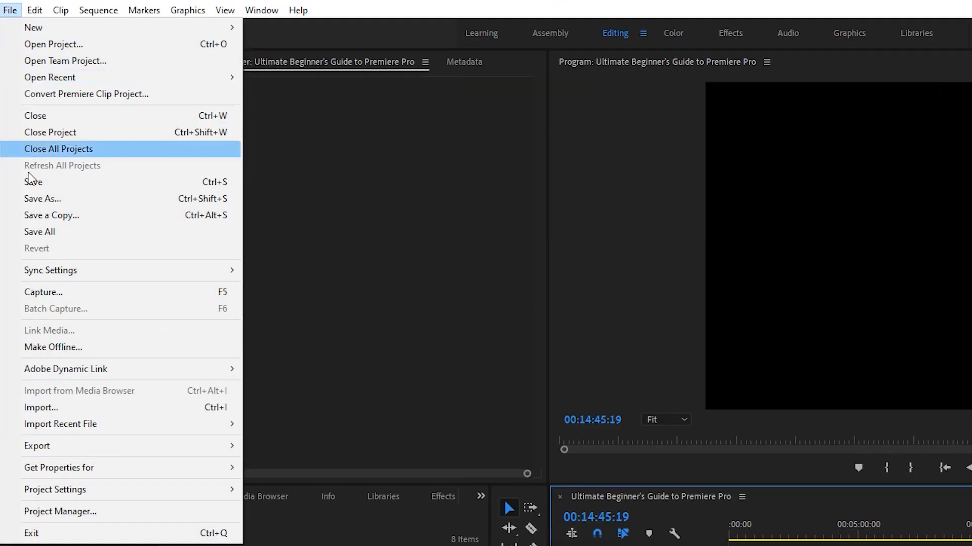
mouse_move(72, 442)
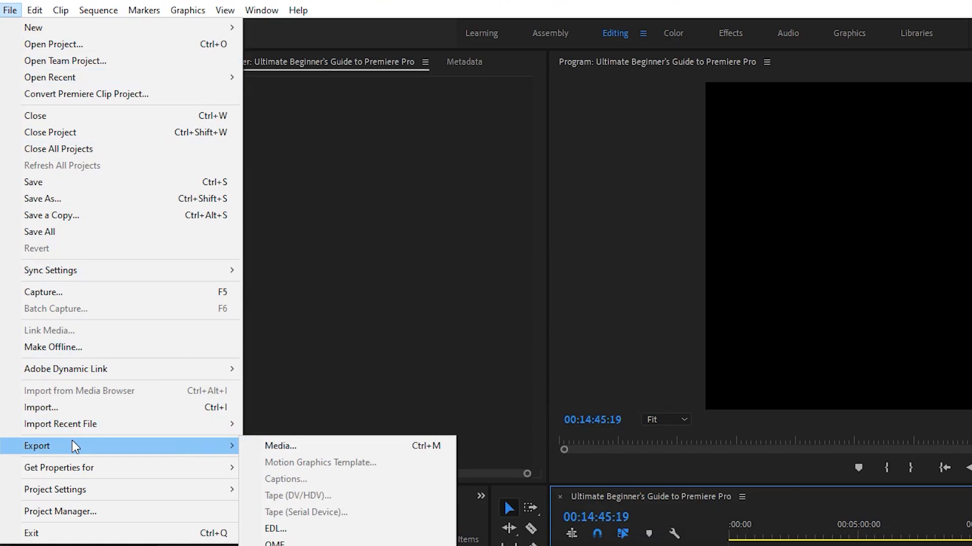
click(286, 447)
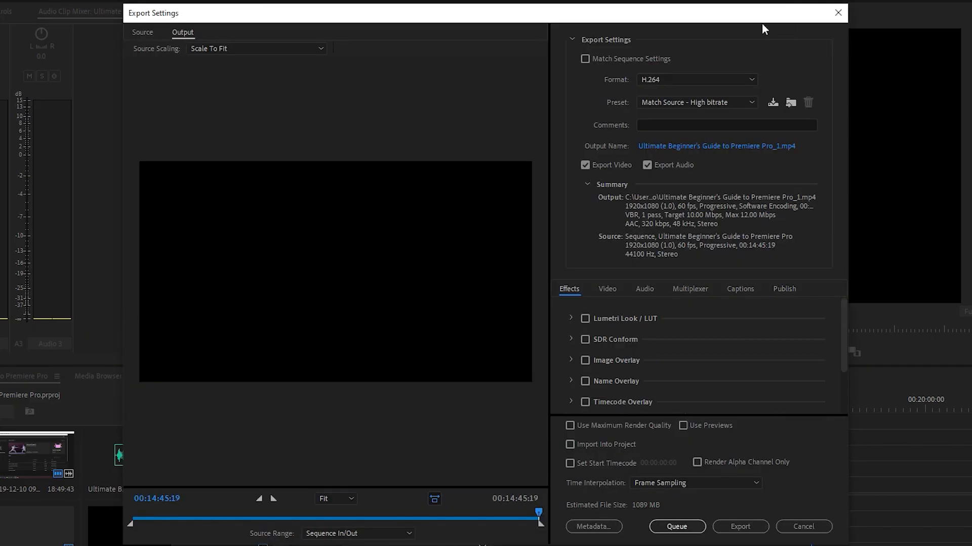
click(677, 79)
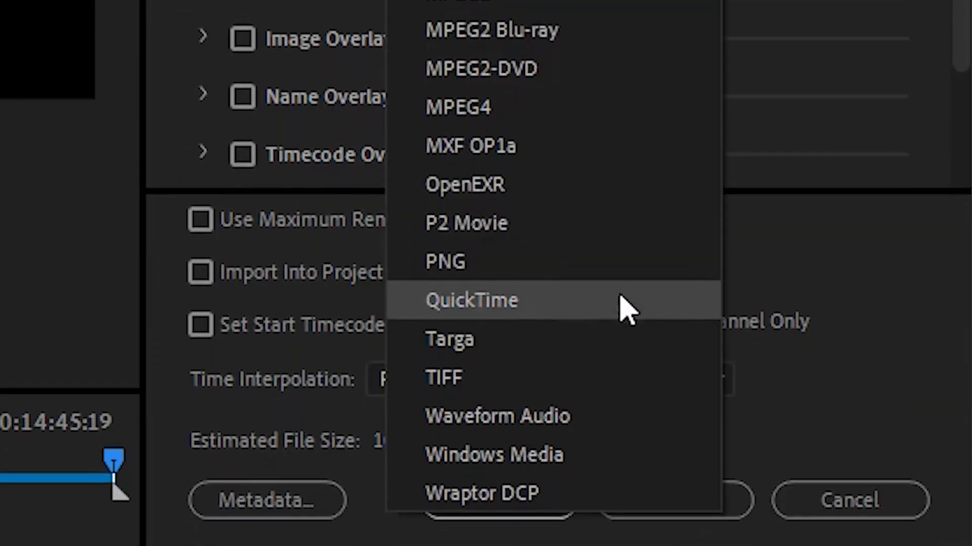
click(474, 292)
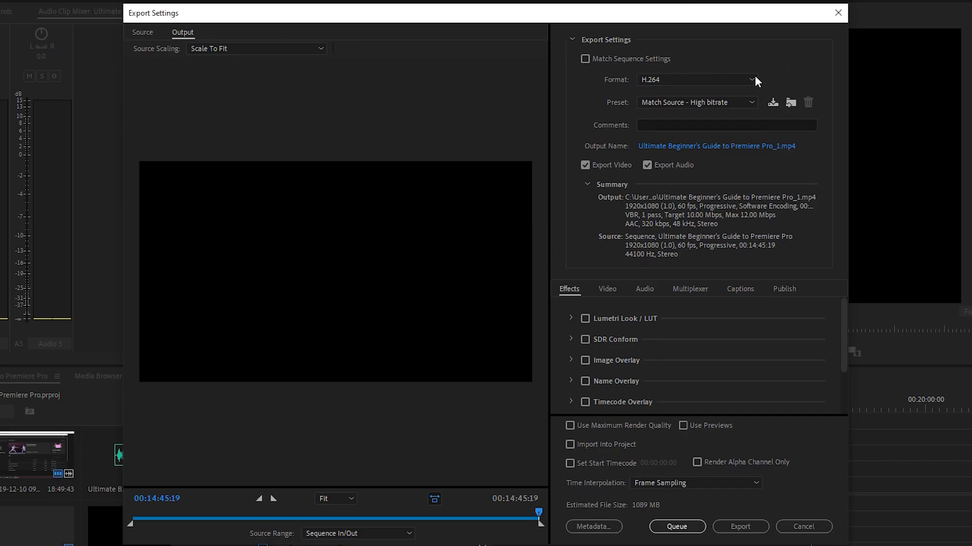
Choose the Match Source - Adaptive High Bitrate preset and look through the other available presets
click(723, 102)
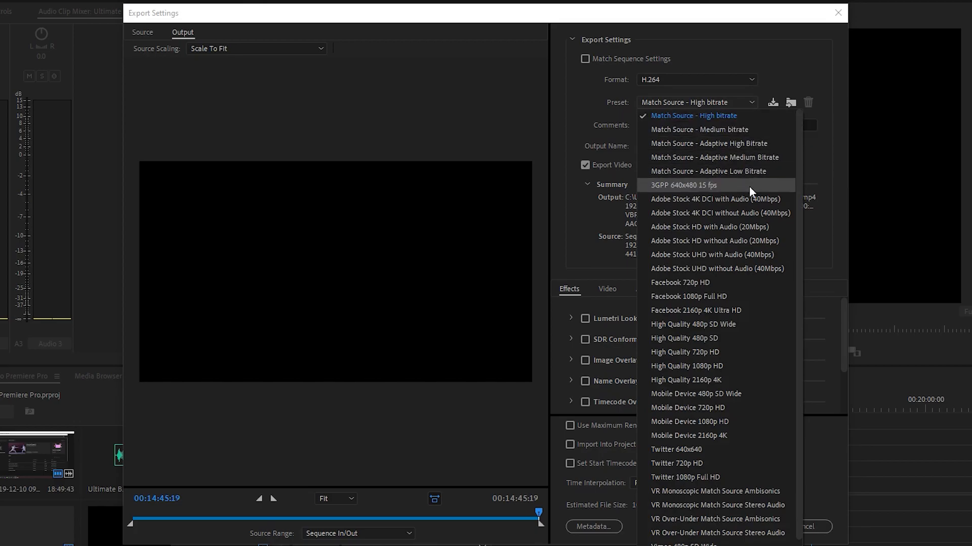
click(754, 145)
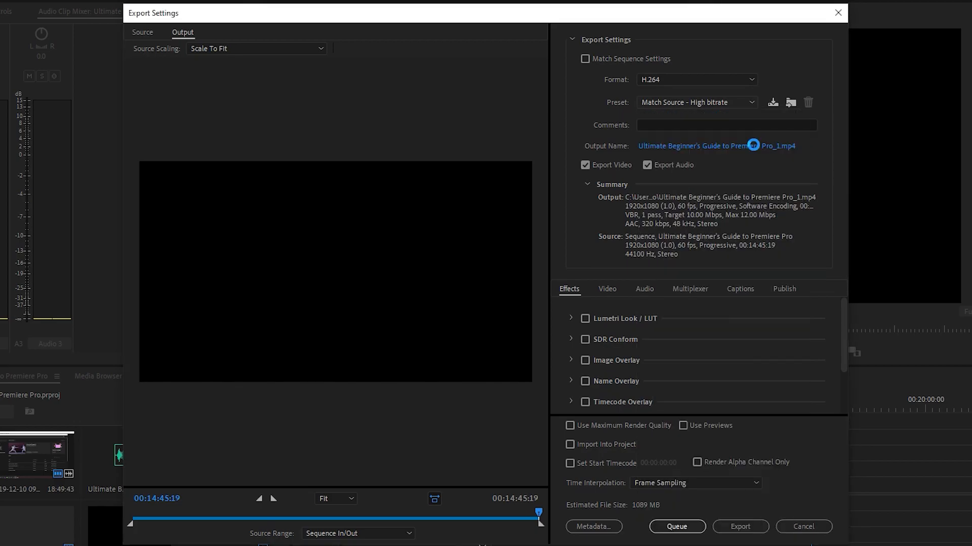
click(742, 102)
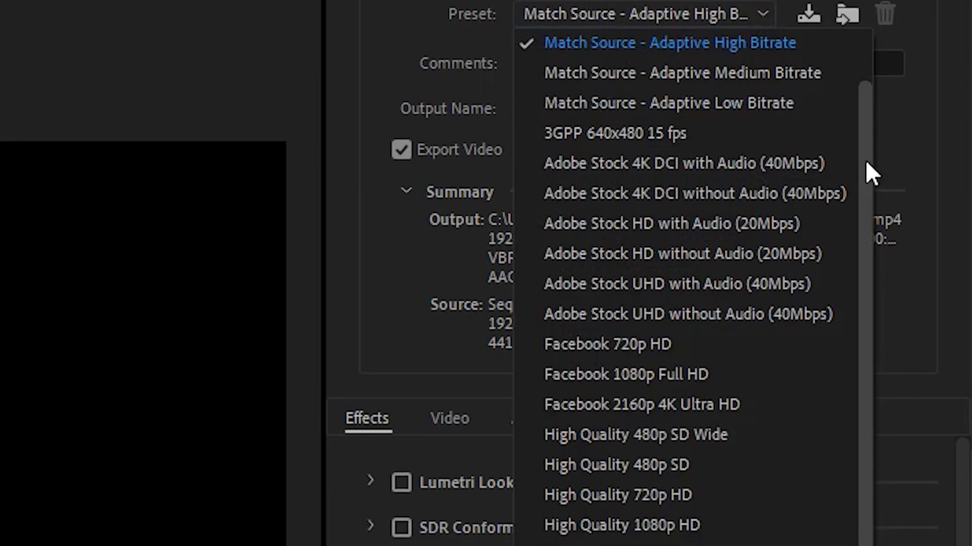
scroll(815, 202, down, 3)
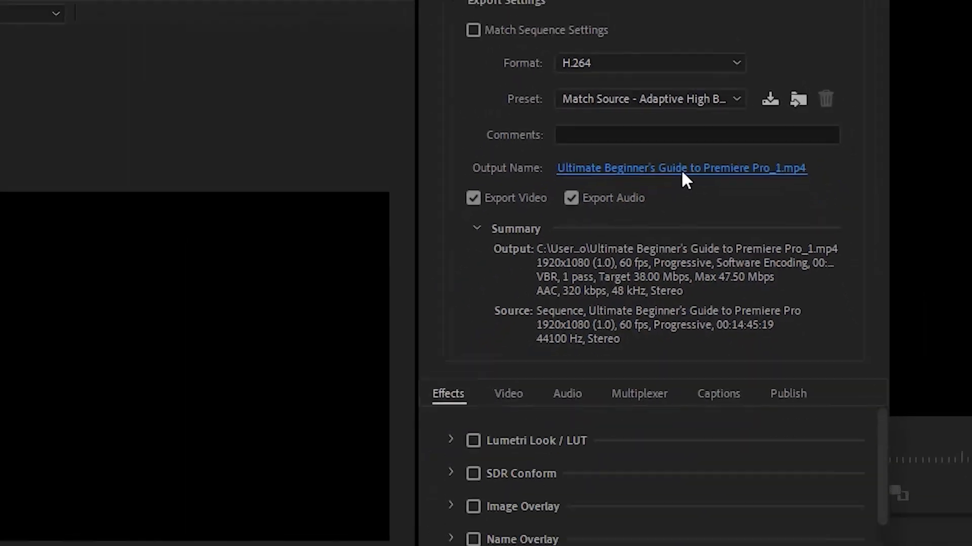
Name the output file "Ultimate Beginner's Guide to Premiere Pro FINAL.mp4" in the project's existing folder
click(681, 169)
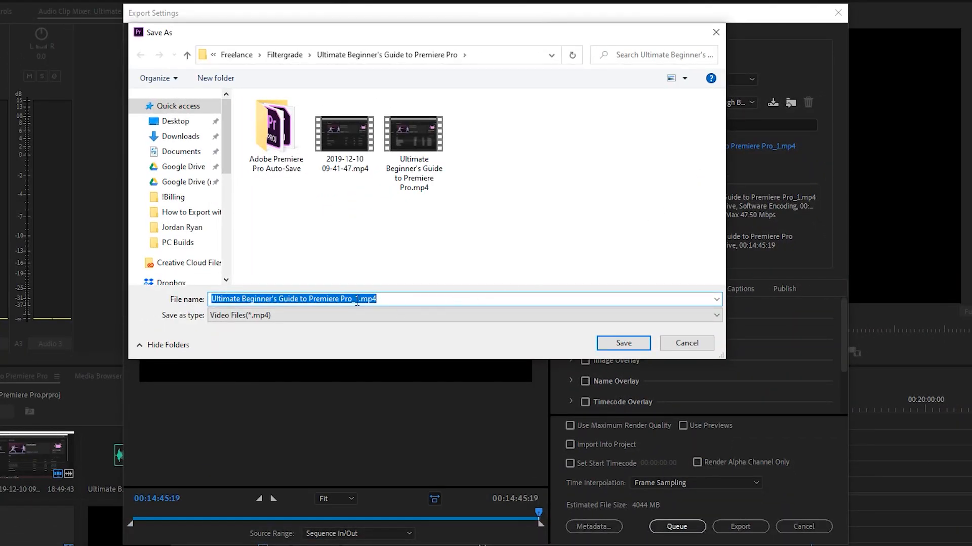
mouse_move(358, 298)
mouse_down()
mouse_move(326, 298)
mouse_move(354, 299)
mouse_up()
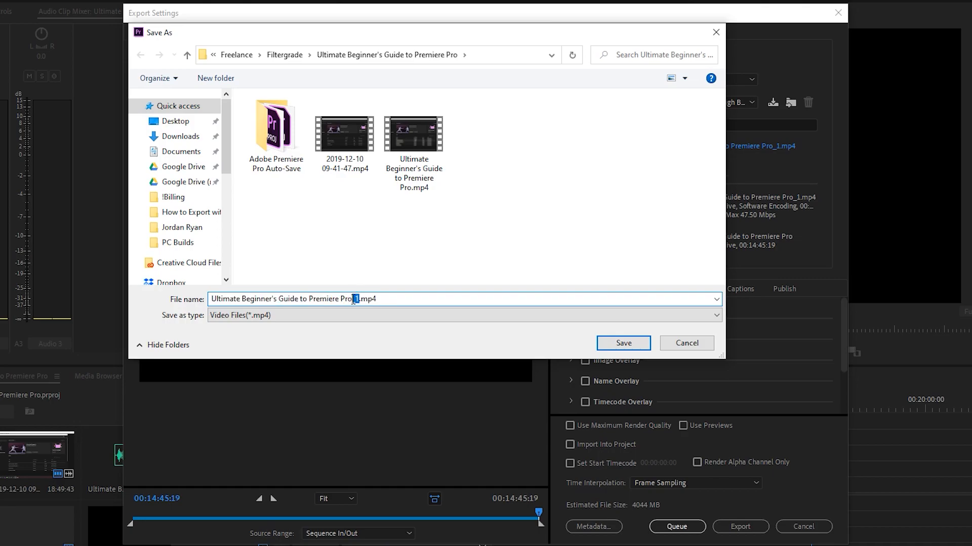
key(BackSpace)
text(FINAL)
click(624, 343)
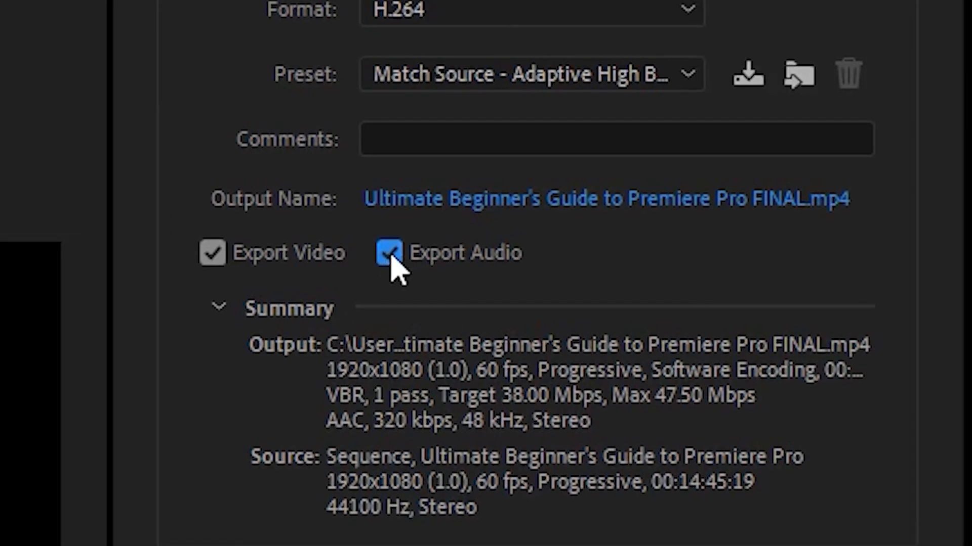
Toggle audio export and try the timecode and name overlays on earlier frames of the export preview
click(391, 255)
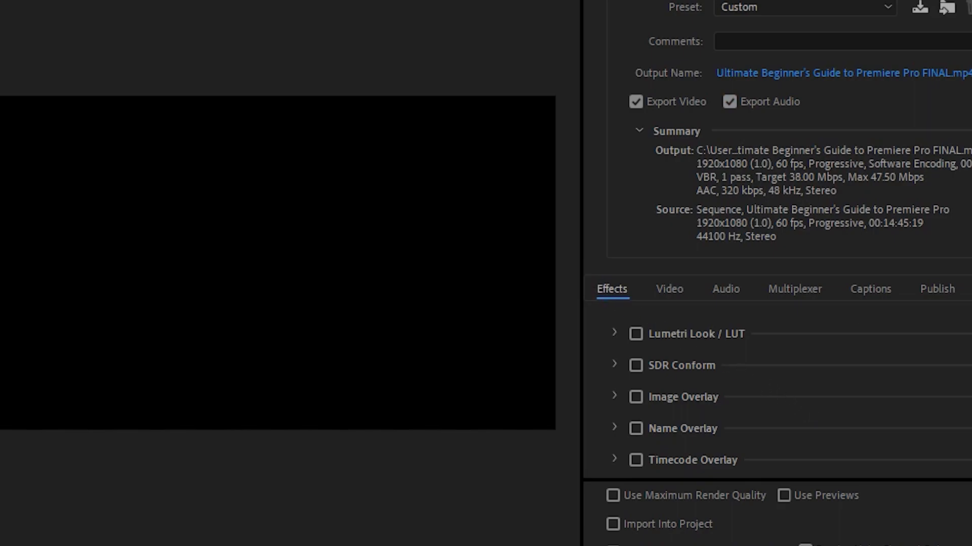
scroll(782, 435, down, 1)
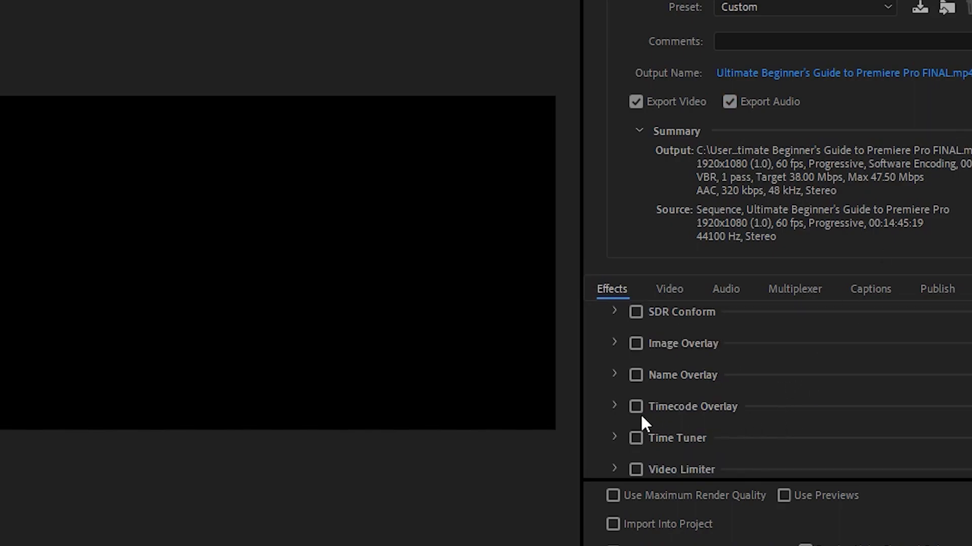
drag(566, 545, 241, 545)
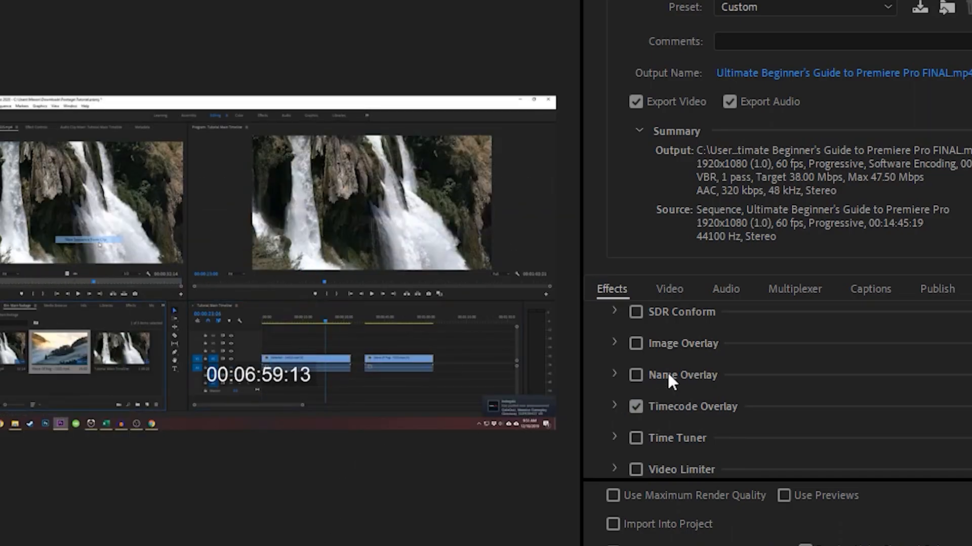
click(636, 375)
drag(241, 545, 275, 545)
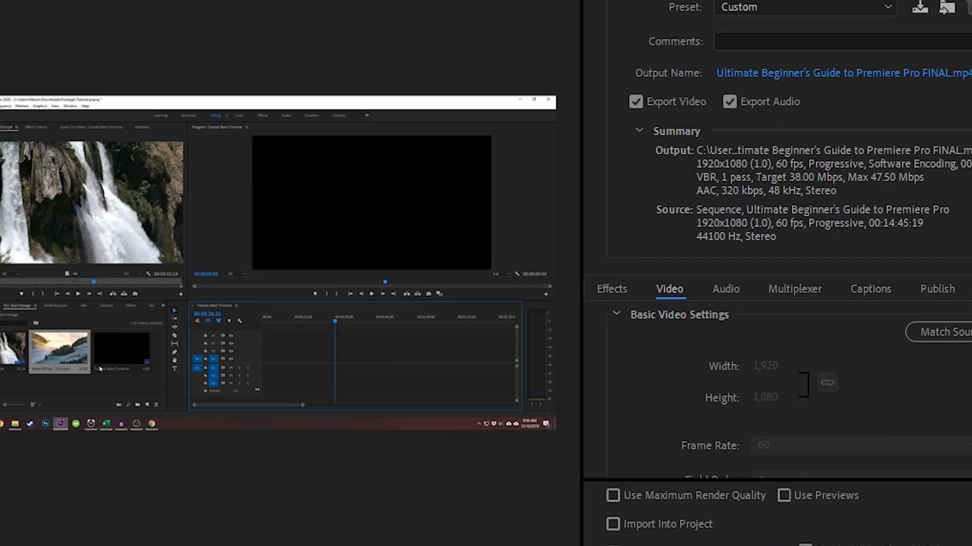
Match the video settings to the source, release the frame size from matching and set its width to 1,280
click(947, 336)
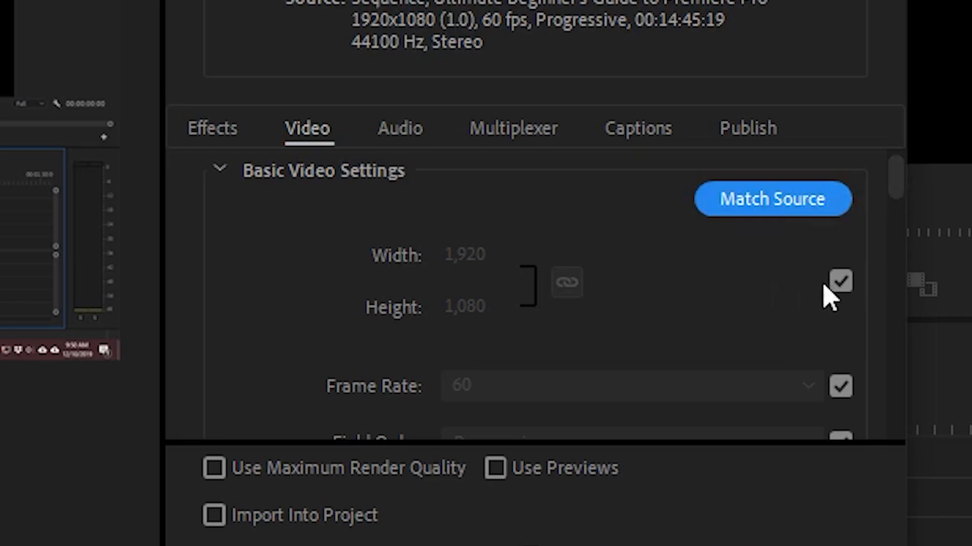
click(840, 281)
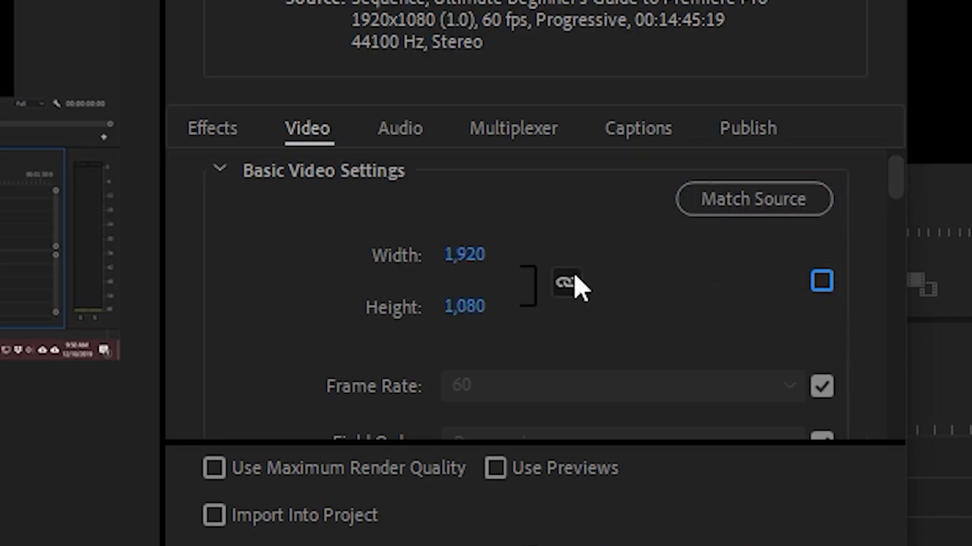
click(468, 253)
text(1,280)
key(Return)
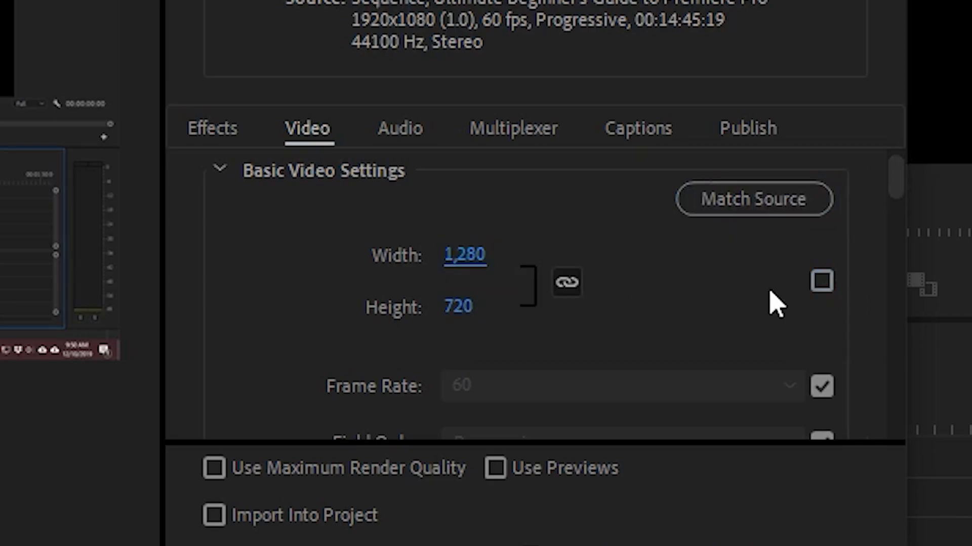
Set the frame width to 1,920 and match the frame size to the source again
drag(471, 254, 476, 255)
text(419)
key(BackSpace)
key(BackSpace)
key(BackSpace)
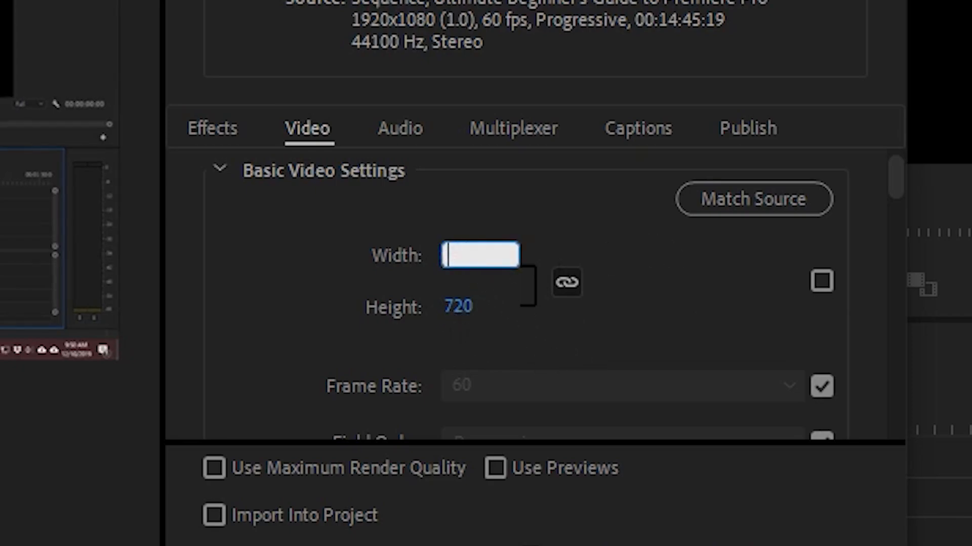
text(1,920)
key(Return)
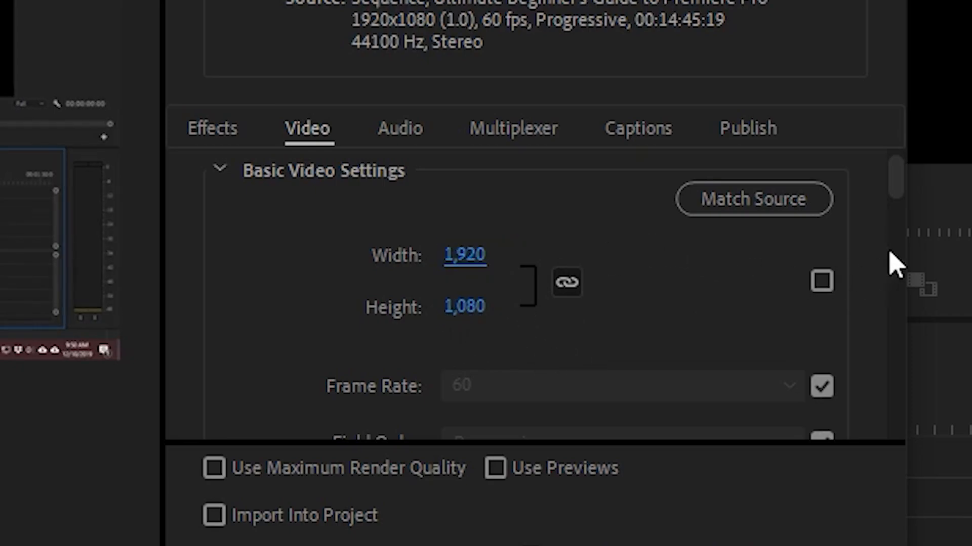
click(821, 281)
Release the frame rate from source matching, set it to 23.976 and check the time interpolation options
drag(893, 177, 883, 218)
click(822, 251)
click(779, 253)
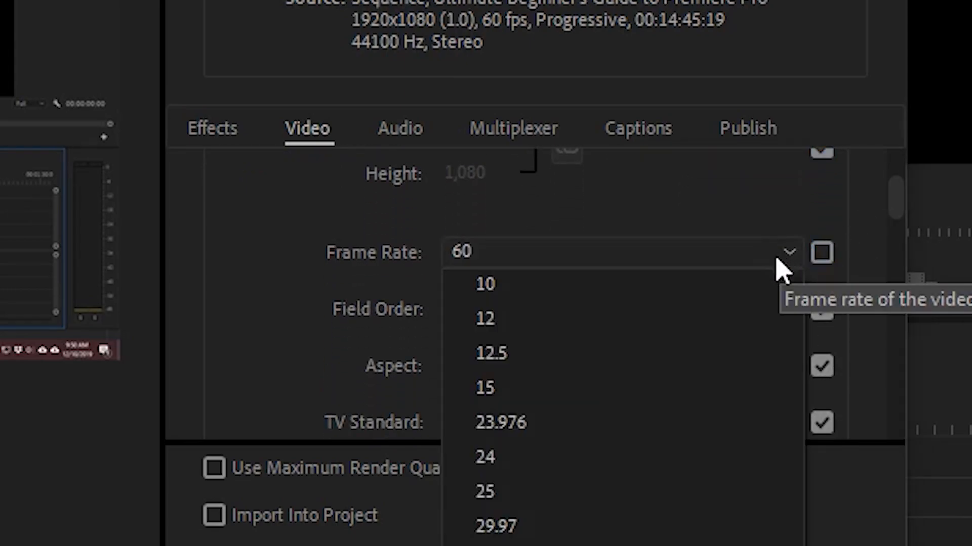
click(583, 433)
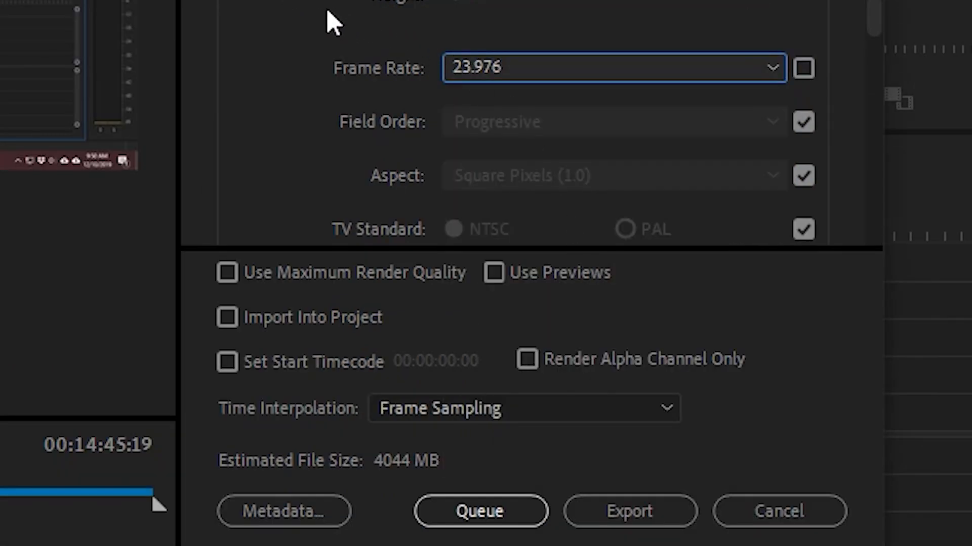
click(658, 419)
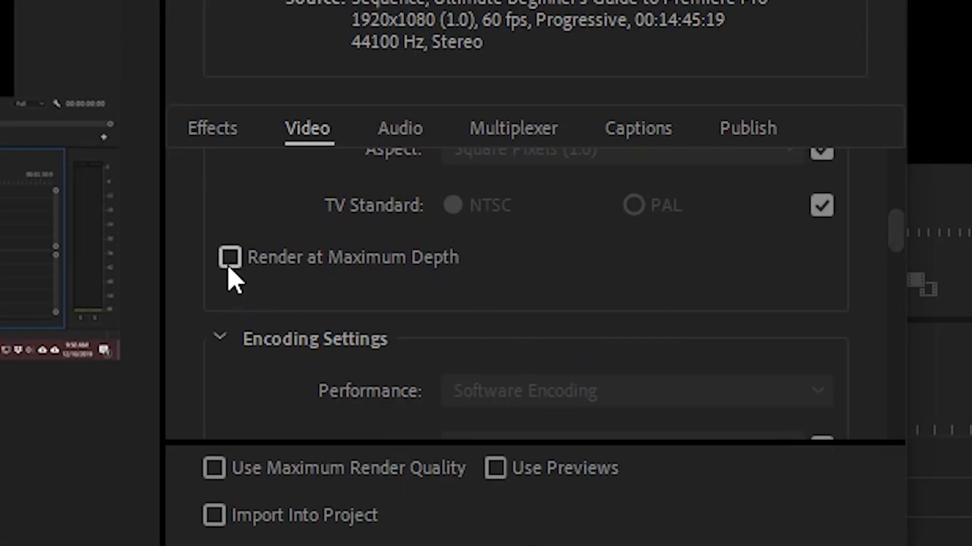
Try the Render at Maximum Depth option and review the bitrate encoding choices, keeping VBR, 1 pass
click(229, 259)
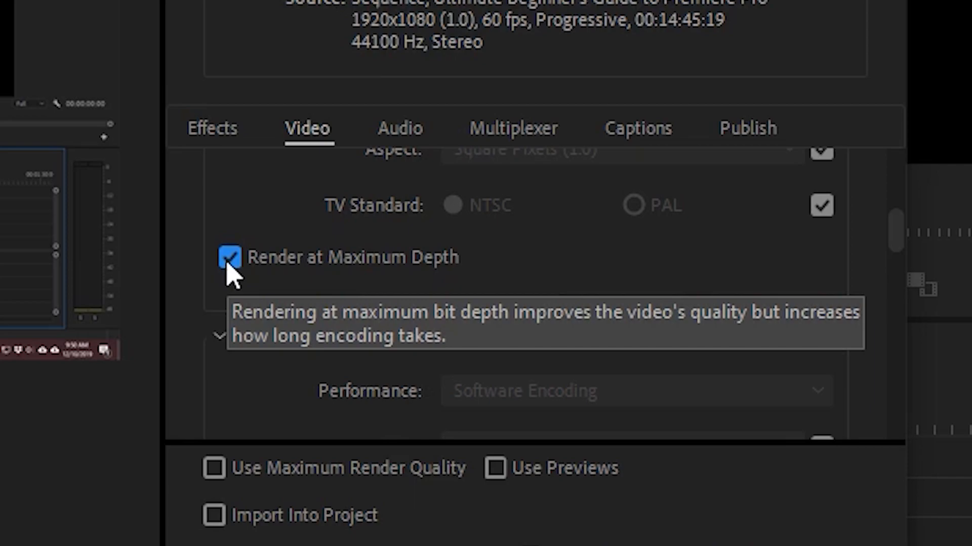
click(230, 259)
drag(889, 206, 896, 385)
click(708, 239)
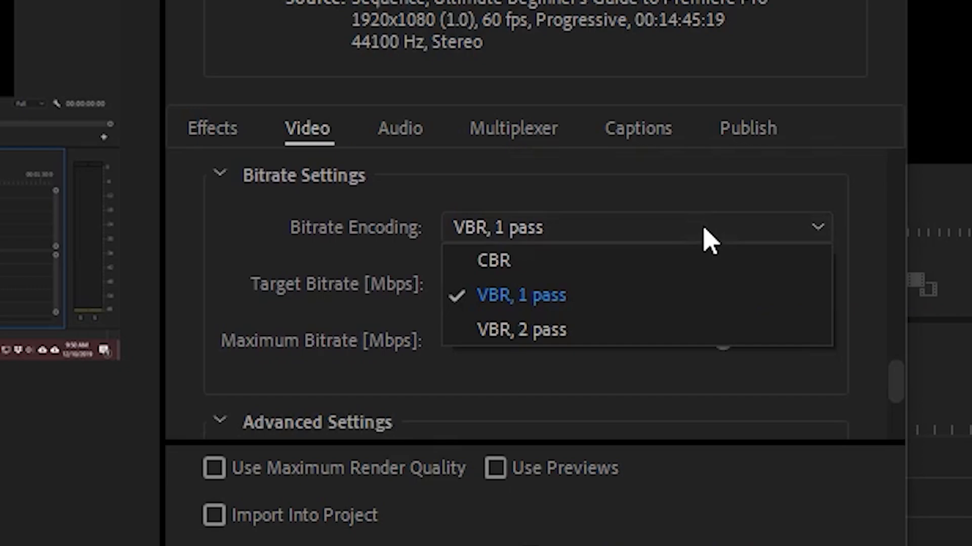
click(709, 241)
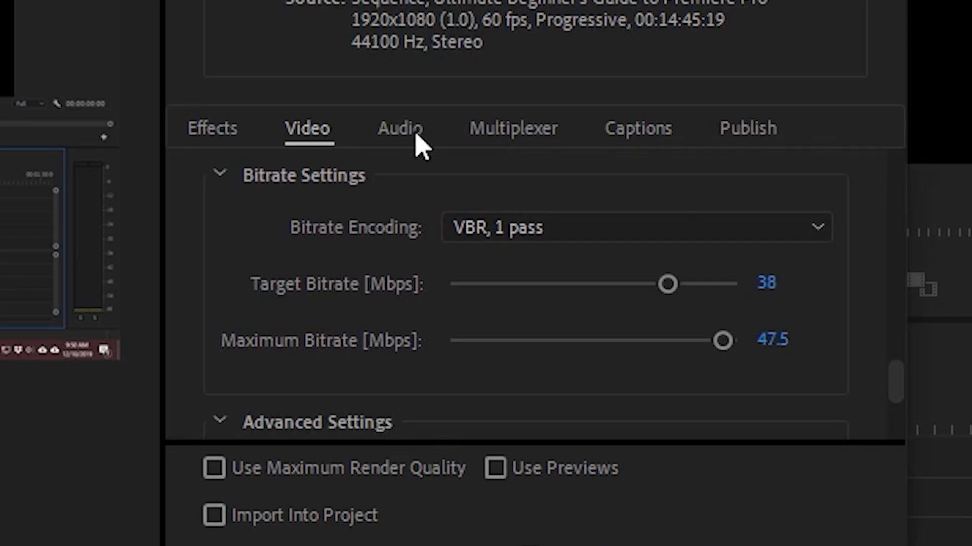
Review the available options for audio sample rate, channels, codec and quality in the export settings
click(415, 131)
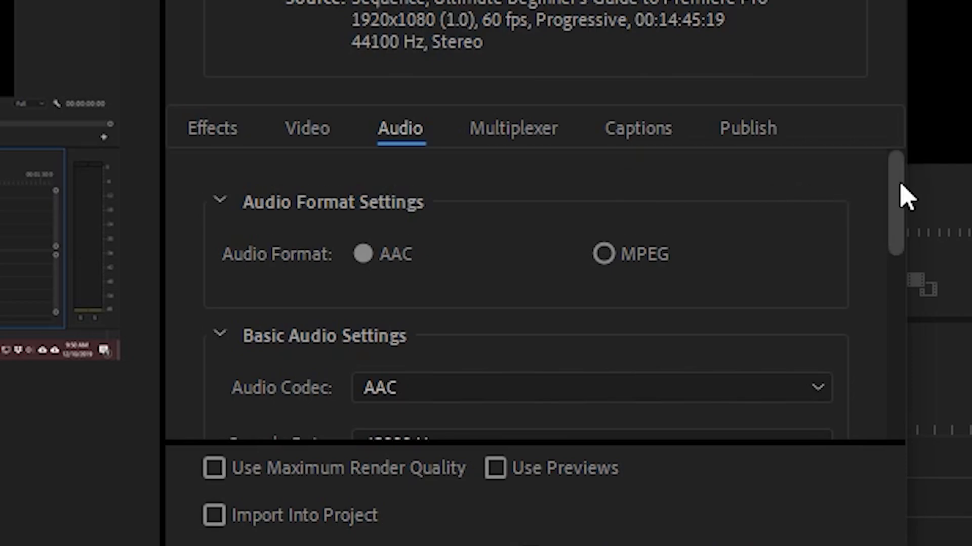
scroll(902, 213, down, 3)
click(817, 296)
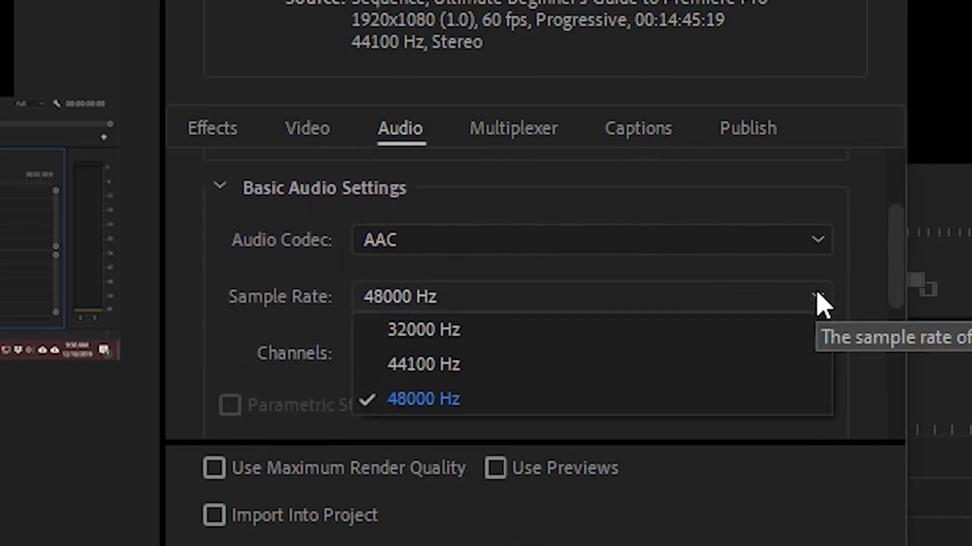
click(817, 293)
click(691, 360)
click(688, 360)
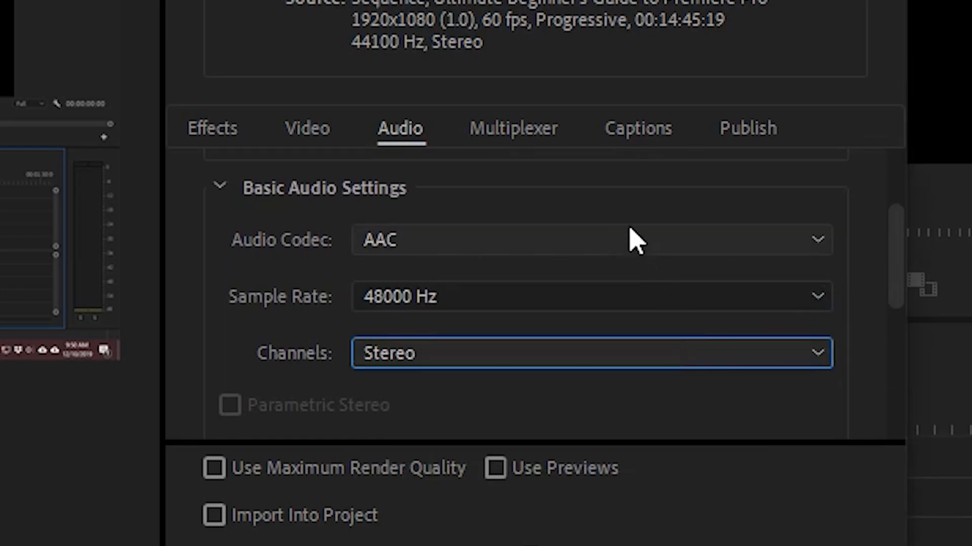
click(629, 239)
click(629, 239)
drag(900, 249, 898, 354)
click(769, 236)
click(769, 238)
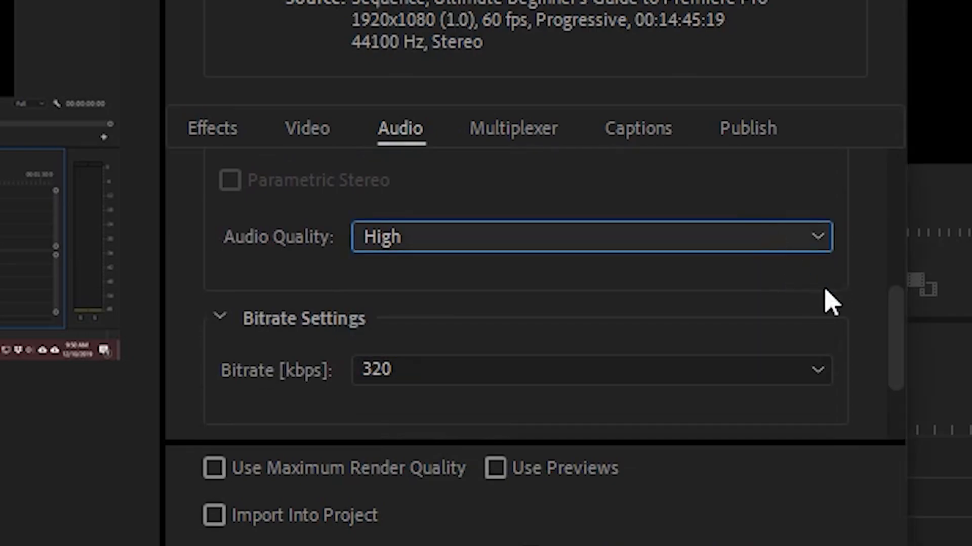
Examine the audio bitrate choices, keeping 320 kbps, and look over the remaining audio export settings
scroll(887, 325, up, 5)
drag(885, 276, 899, 354)
scroll(724, 349, down, 3)
click(643, 284)
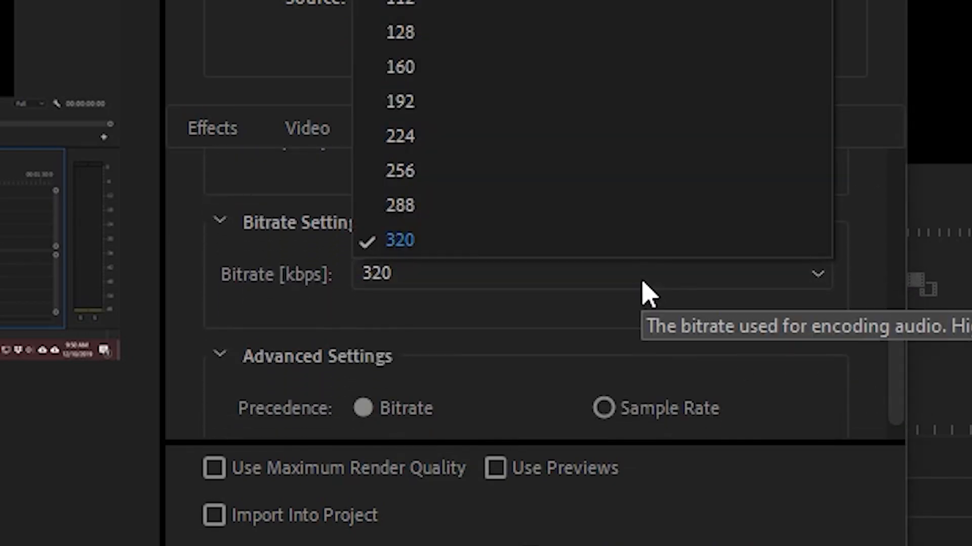
click(625, 350)
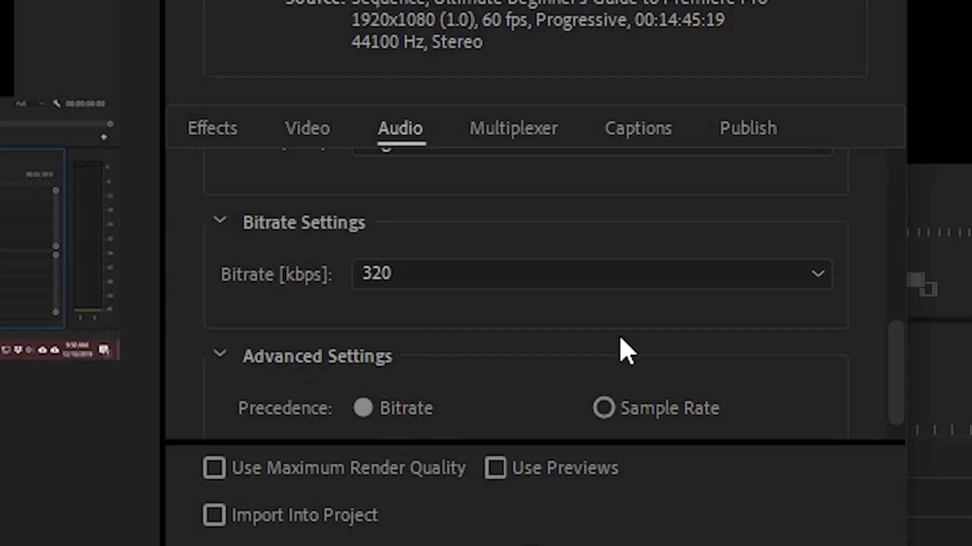
scroll(620, 339, up, 5)
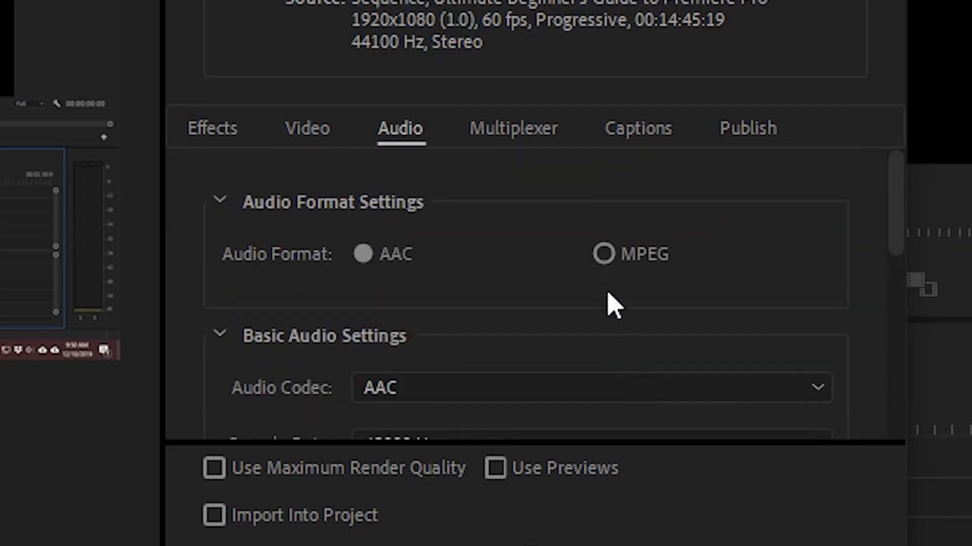
Review the multiplexer, captions and publishing sections of the export settings
click(542, 140)
click(646, 138)
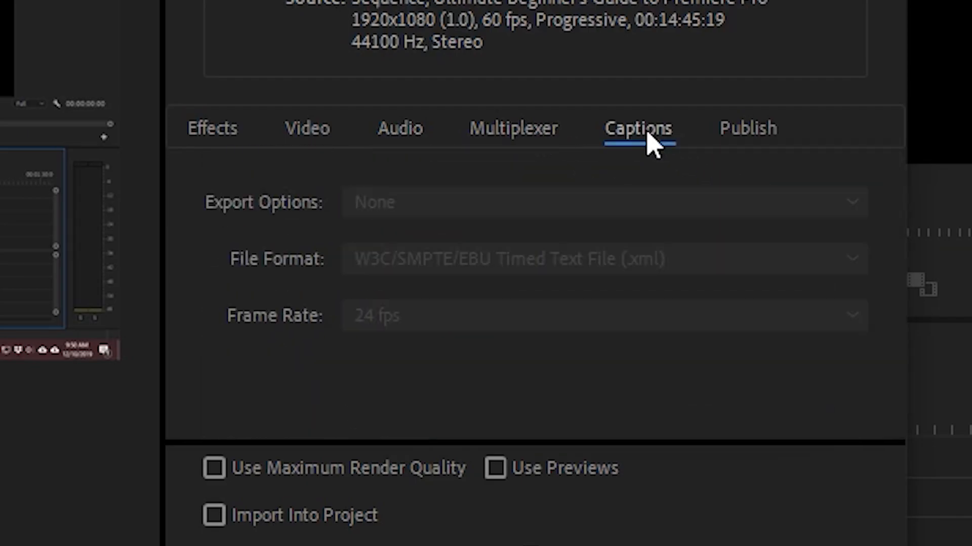
click(735, 131)
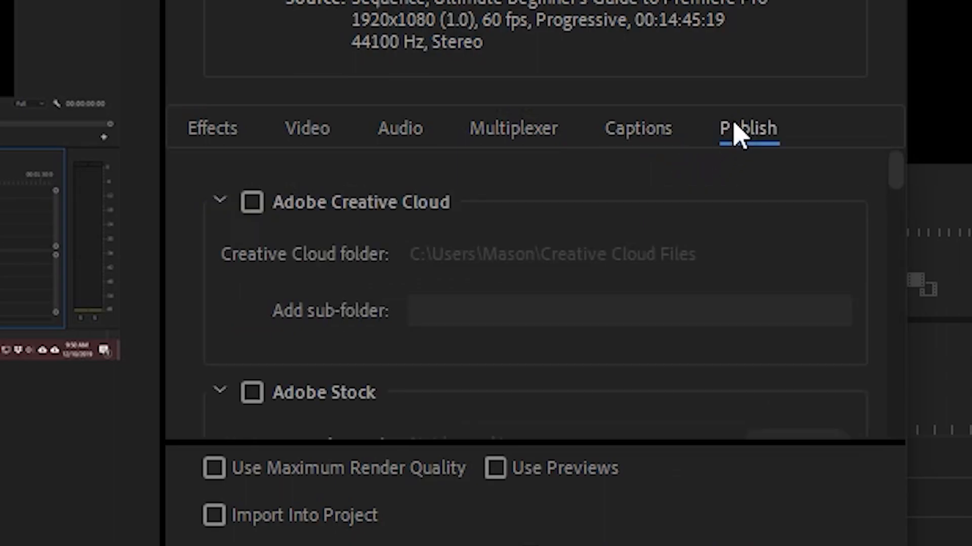
Enable publishing to Twitter, open its account sign-in window and dismiss it without logging in
drag(886, 172, 917, 328)
click(256, 191)
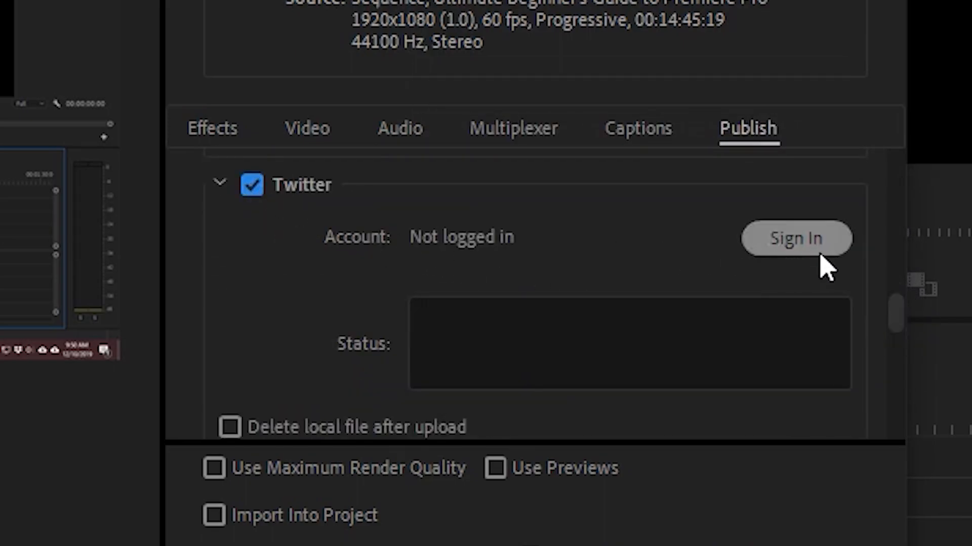
click(805, 250)
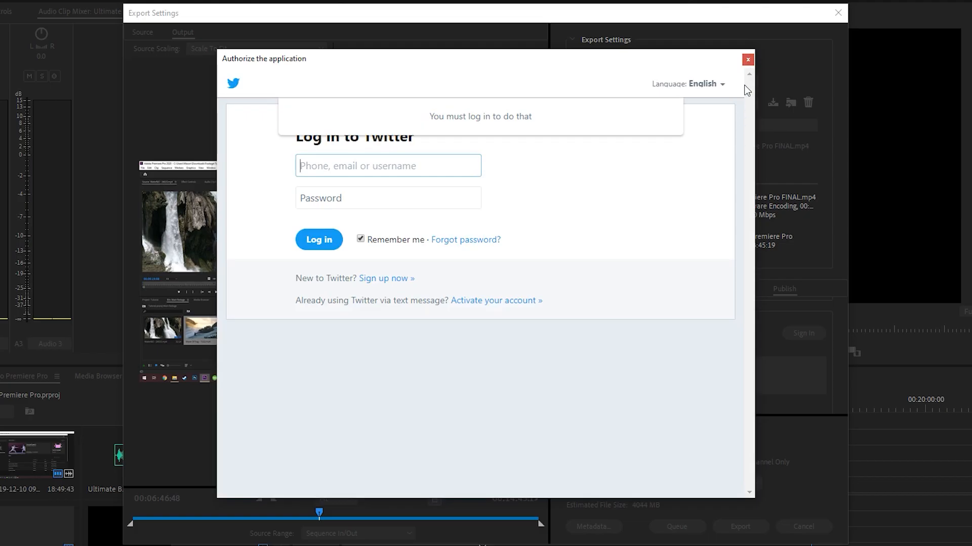
click(748, 60)
scroll(758, 400, down, 3)
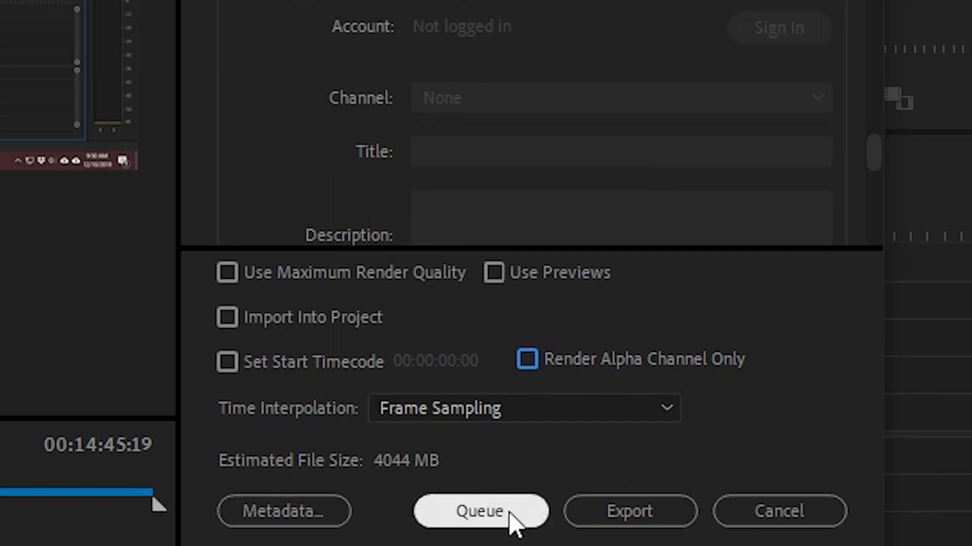
Send the sequence to the Media Encoder queue and check the output file's save location, leaving it unchanged
click(510, 513)
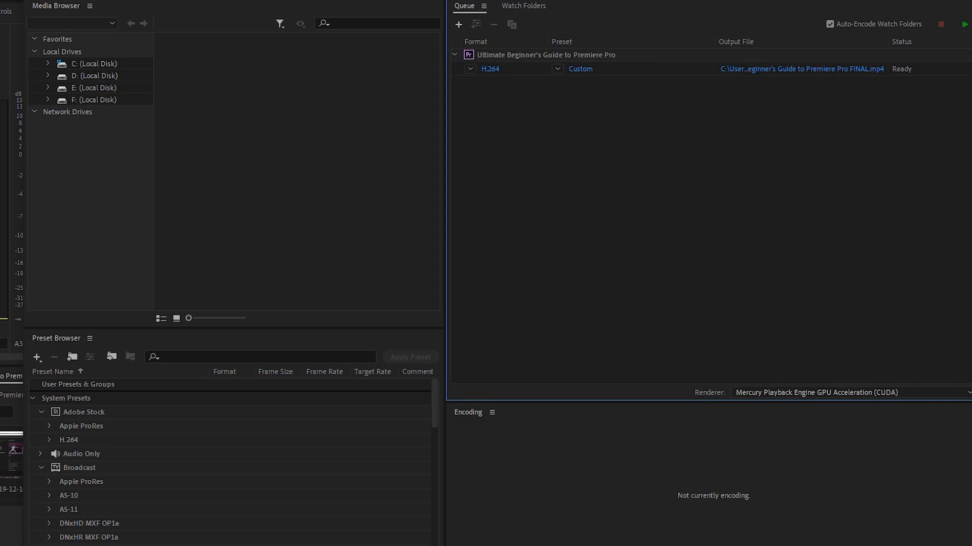
click(827, 70)
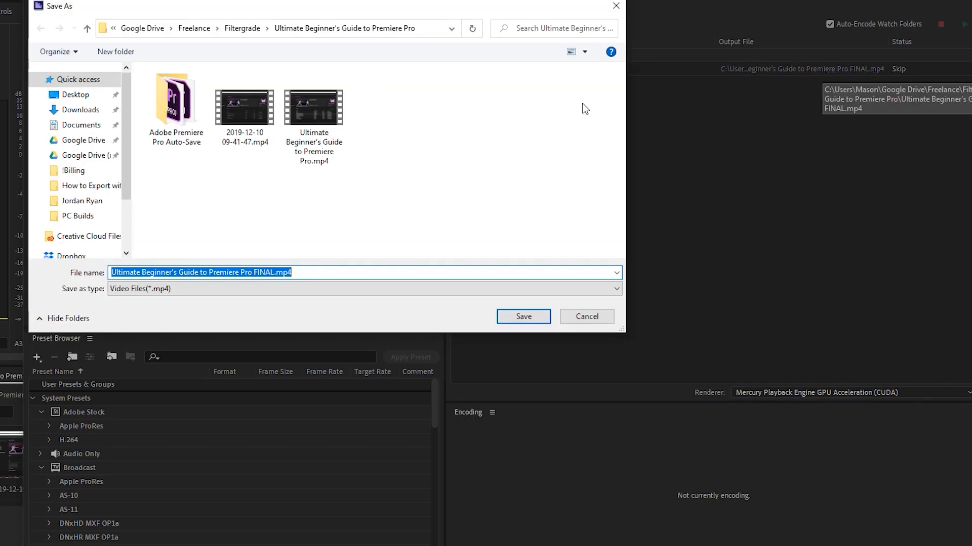
click(616, 6)
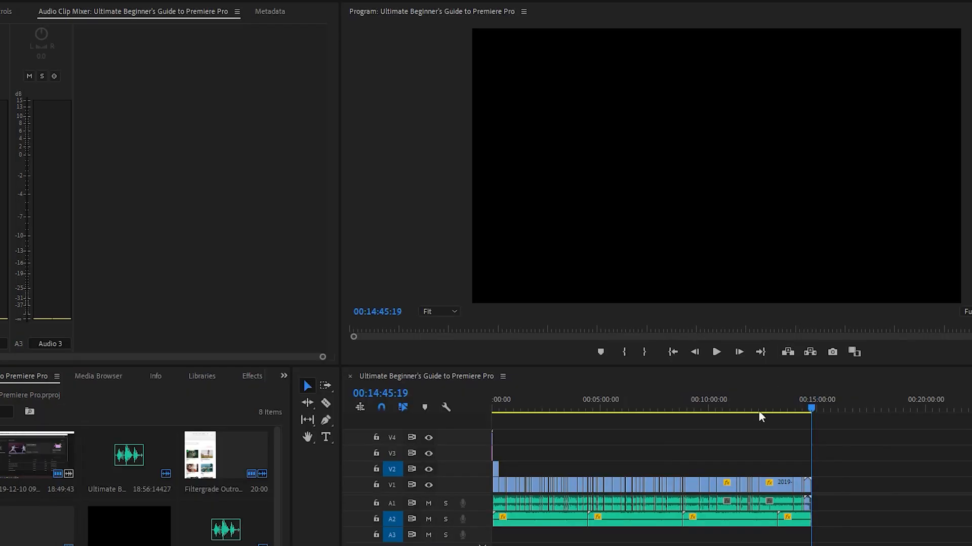
Try a direct H.264 export of the sequence from Premiere Pro, bypassing the encoder queue
click(721, 442)
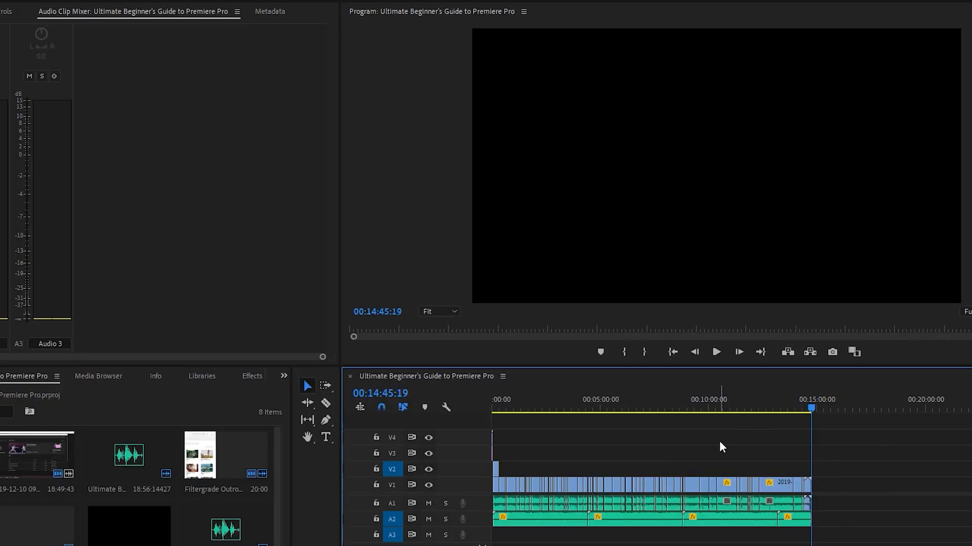
key(ctrl+m)
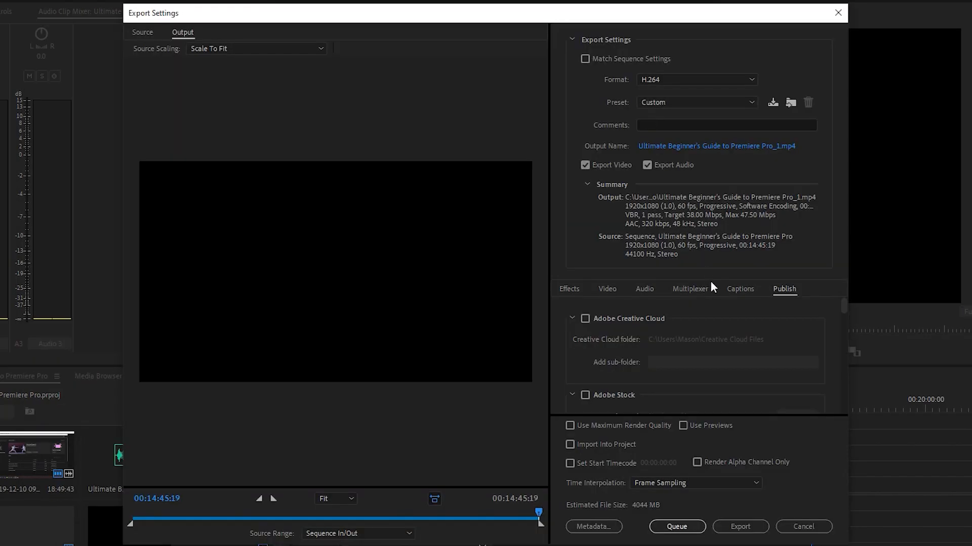
click(746, 522)
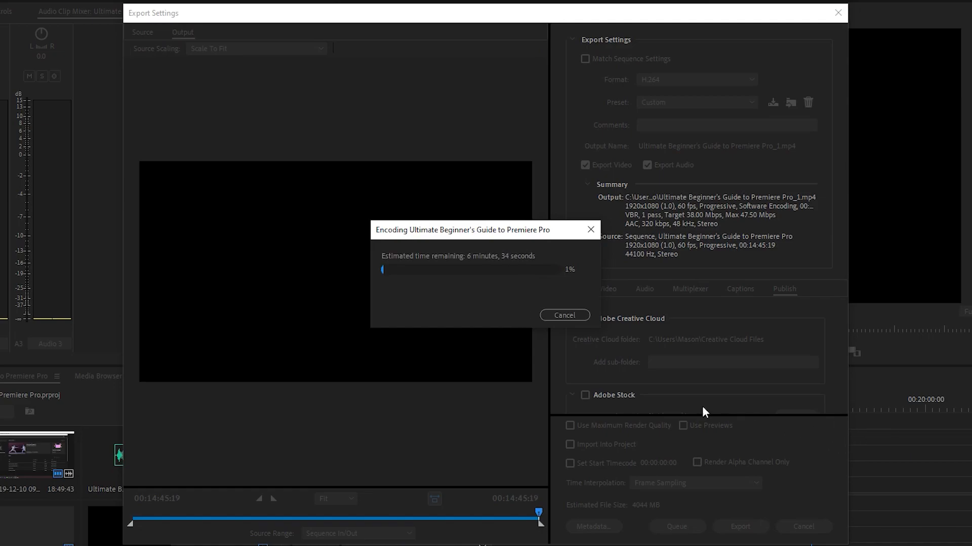
click(565, 316)
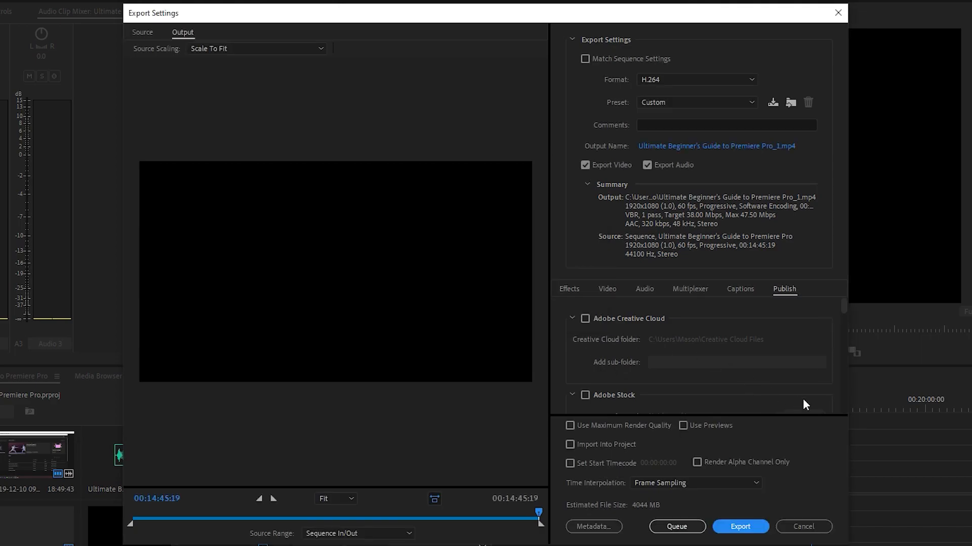
click(820, 527)
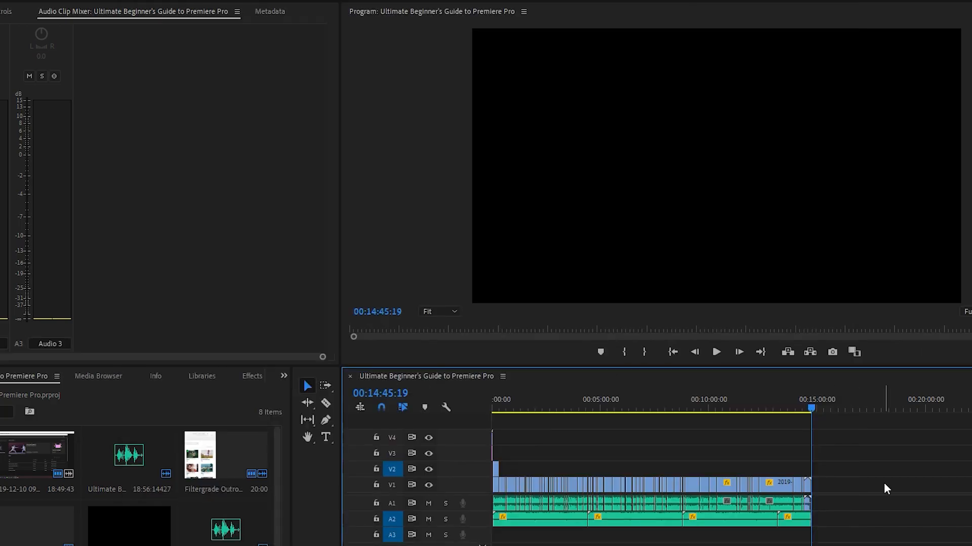